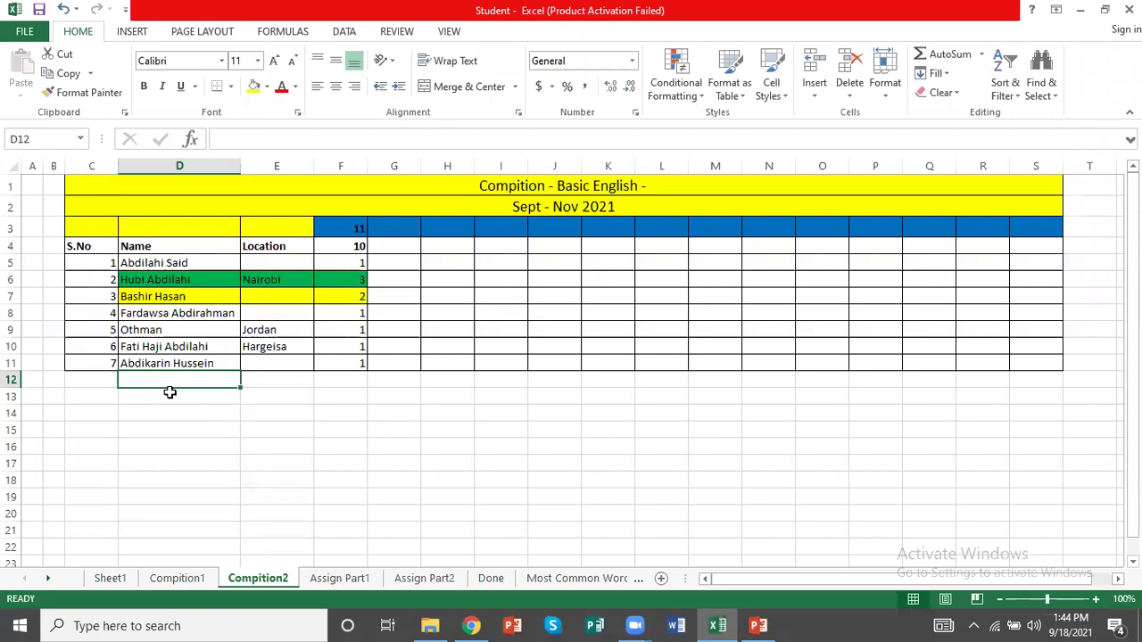
# Enter the new participant's full name in D12
pyautogui.press('Tab')
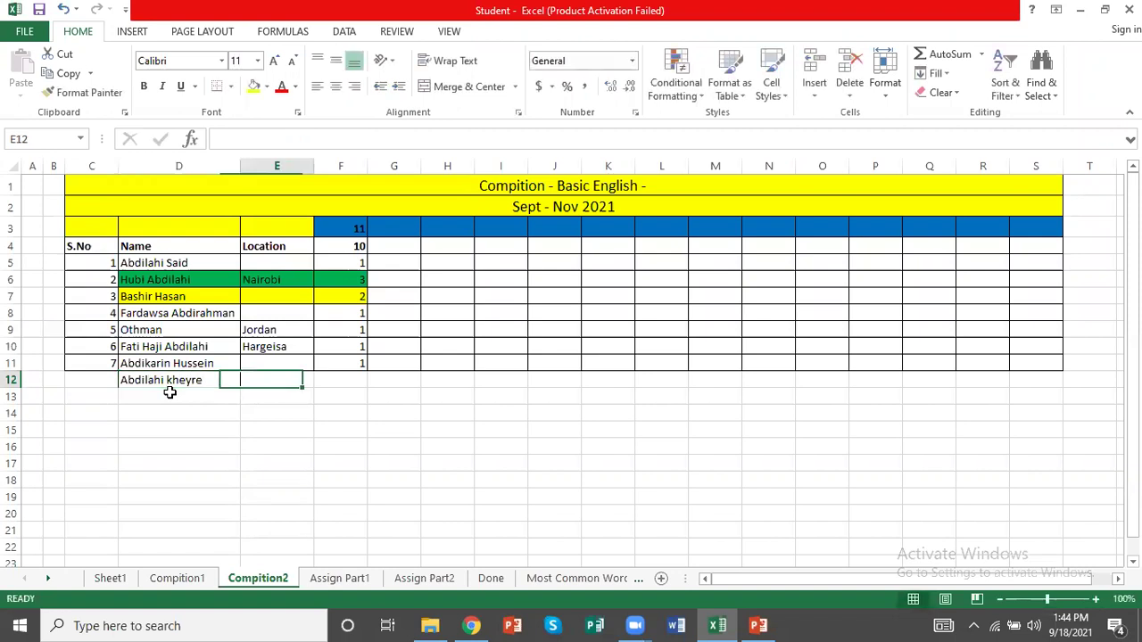
pyautogui.press('Tab')
pyautogui.press('Tab')
# Head the new date column with 18 in both G3 and G4
pyautogui.press('Up')
pyautogui.press('Up')
pyautogui.press('Up')
pyautogui.press('Up')
pyautogui.press('Up')
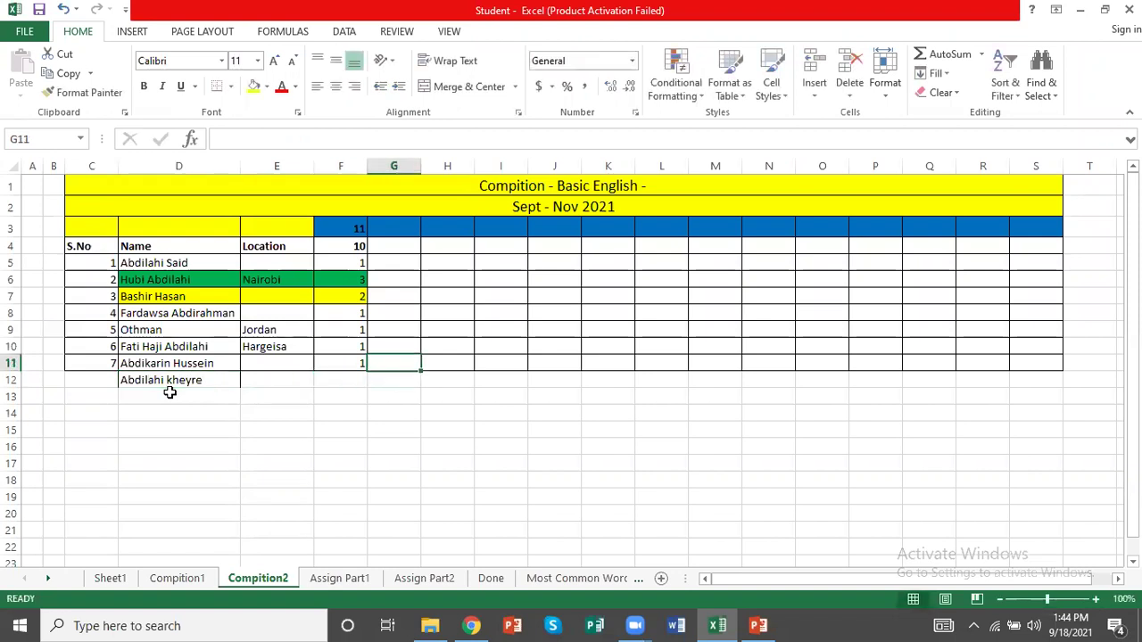
pyautogui.press('Up')
pyautogui.press('Up')
pyautogui.press('Up')
pyautogui.press('Up')
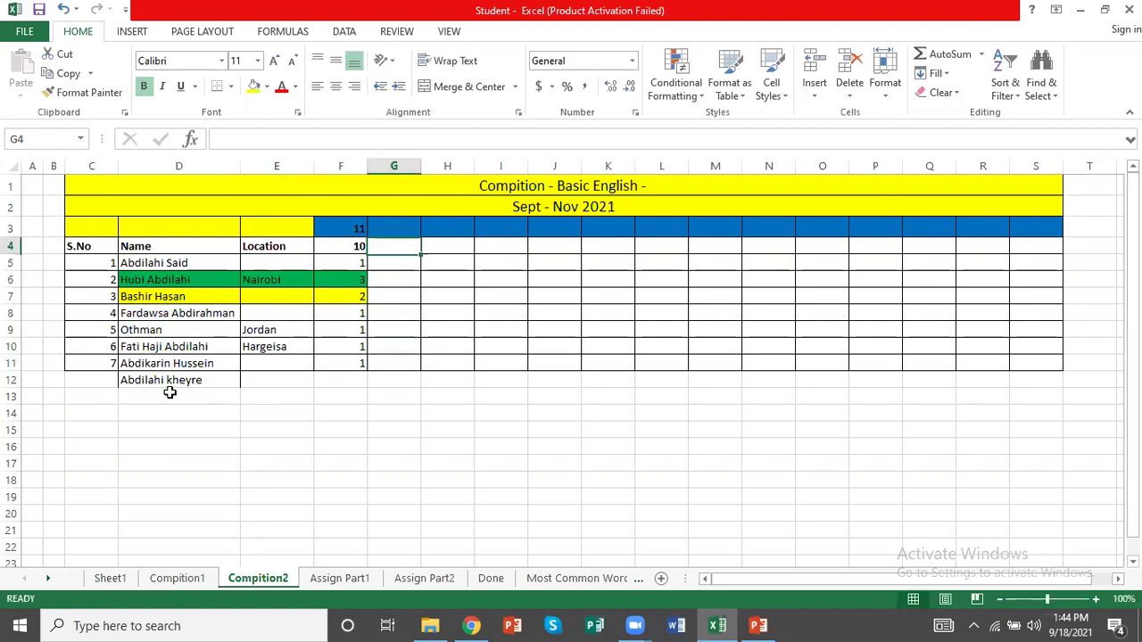
pyautogui.write('1')
pyautogui.press('Return')
pyautogui.write('18')
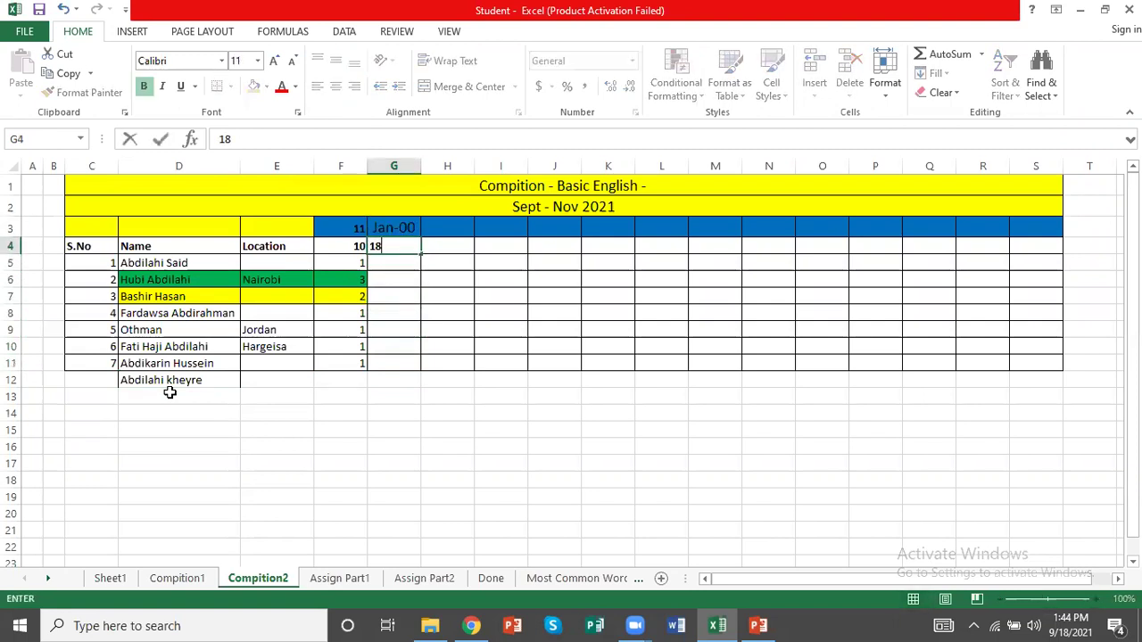
pyautogui.press('Return')
pyautogui.press('Up')
pyautogui.press('Up')
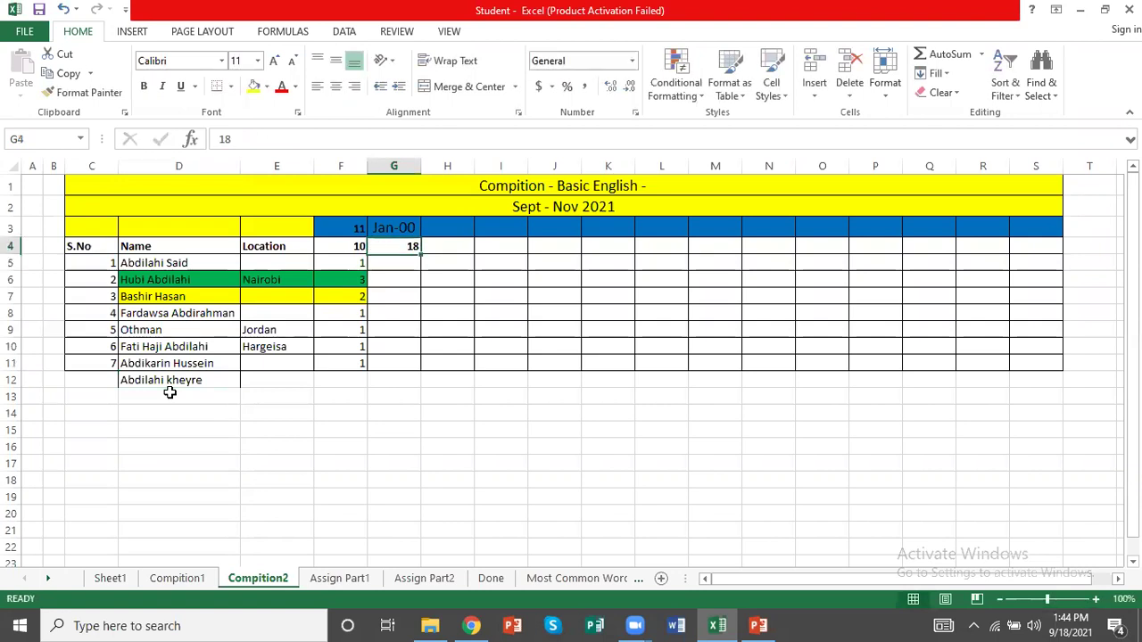
pyautogui.write('18')
pyautogui.press('Return')
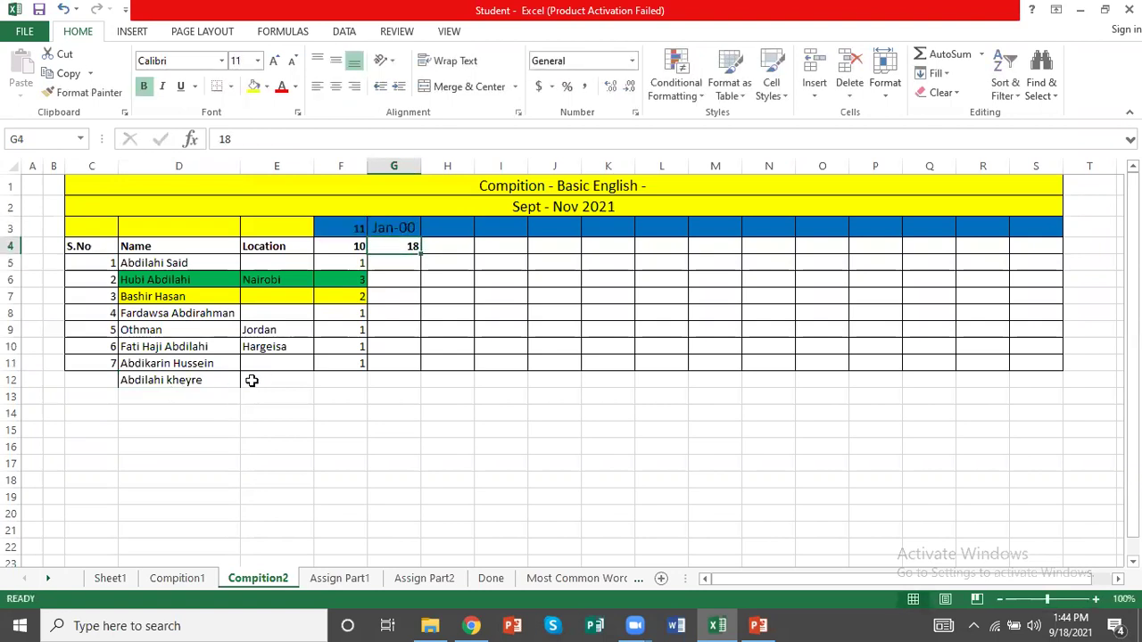
# Copy F3's header formatting onto G3 with Format Painter and begin =sum( in G4
pyautogui.click(332, 232)
pyautogui.click(82, 92)
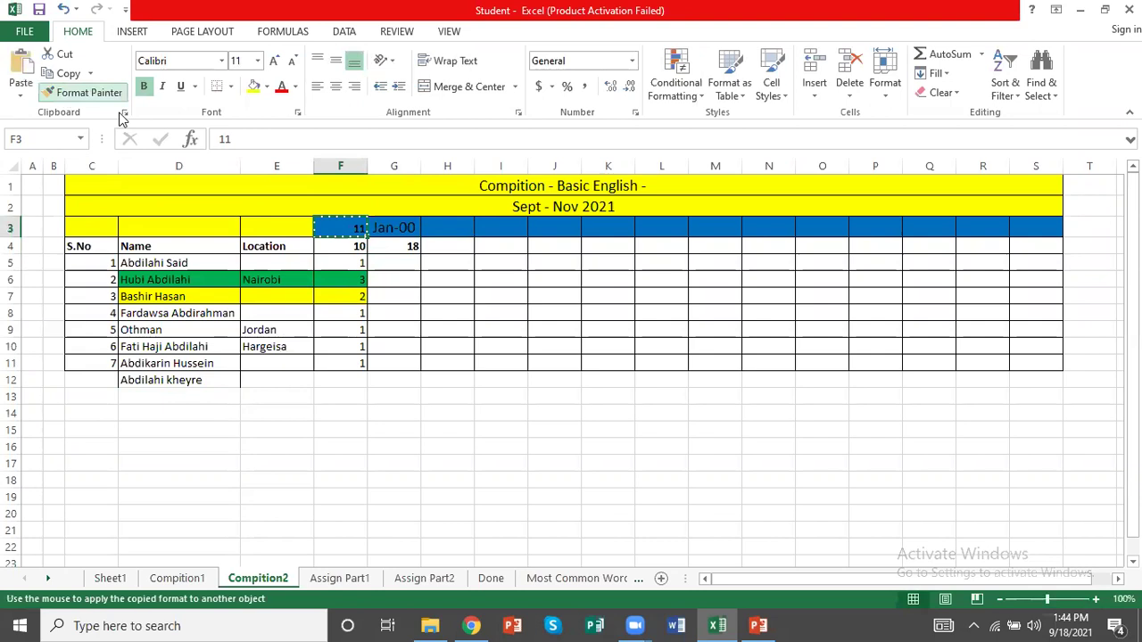
pyautogui.click(384, 231)
pyautogui.click(397, 245)
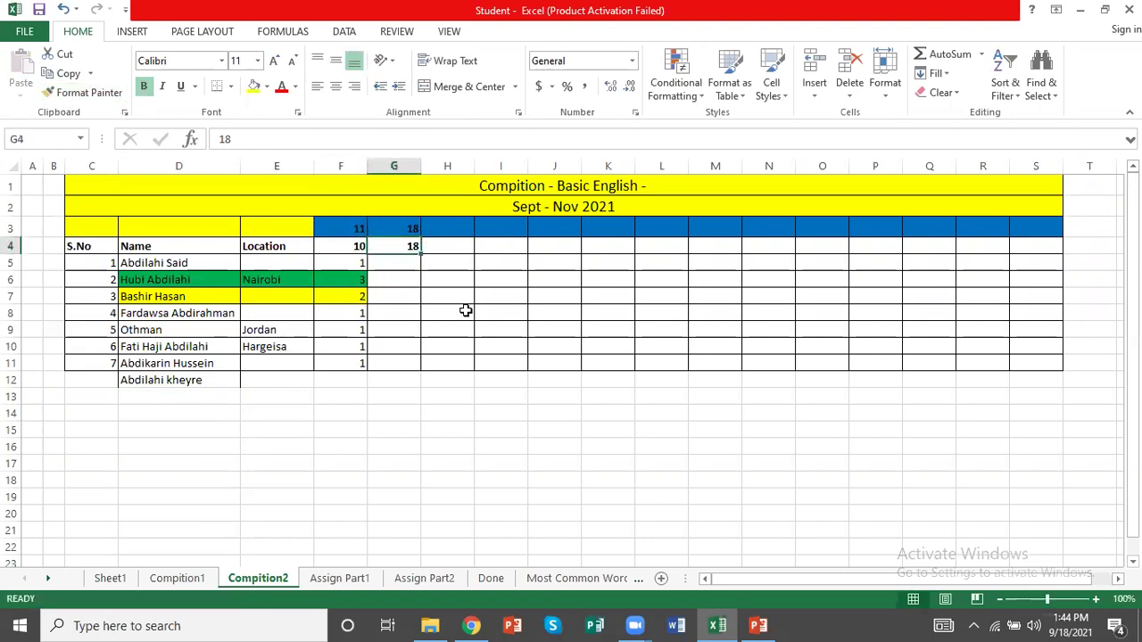
pyautogui.write('=sum(')
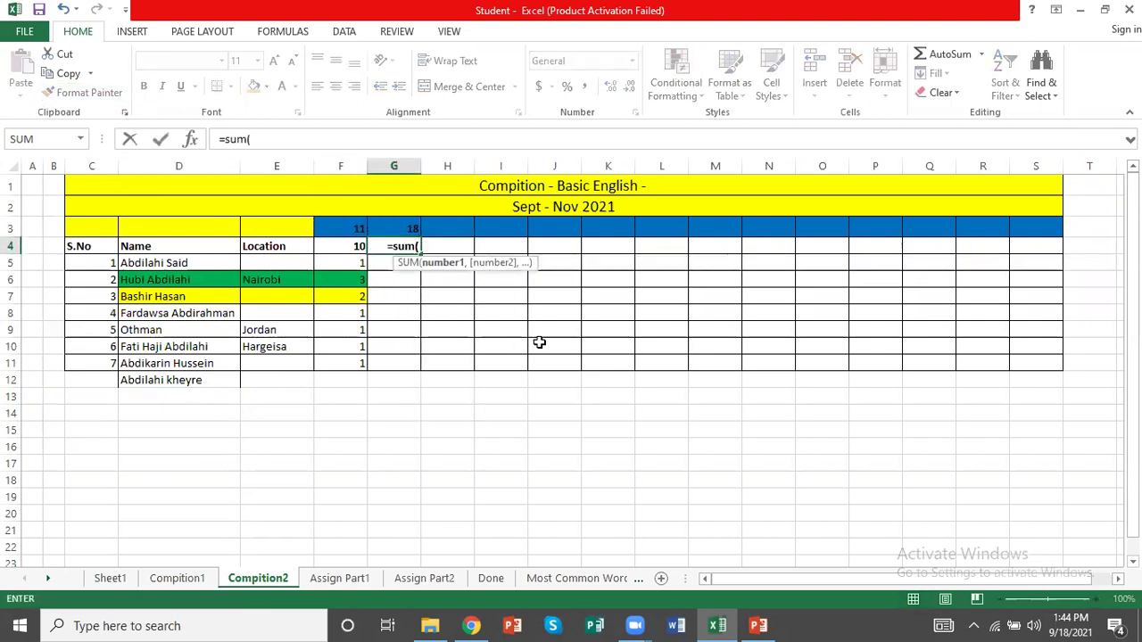
# Complete G4 as =SUM(G5:G500) to total column G
pyautogui.click(383, 268)
pyautogui.press('F8')
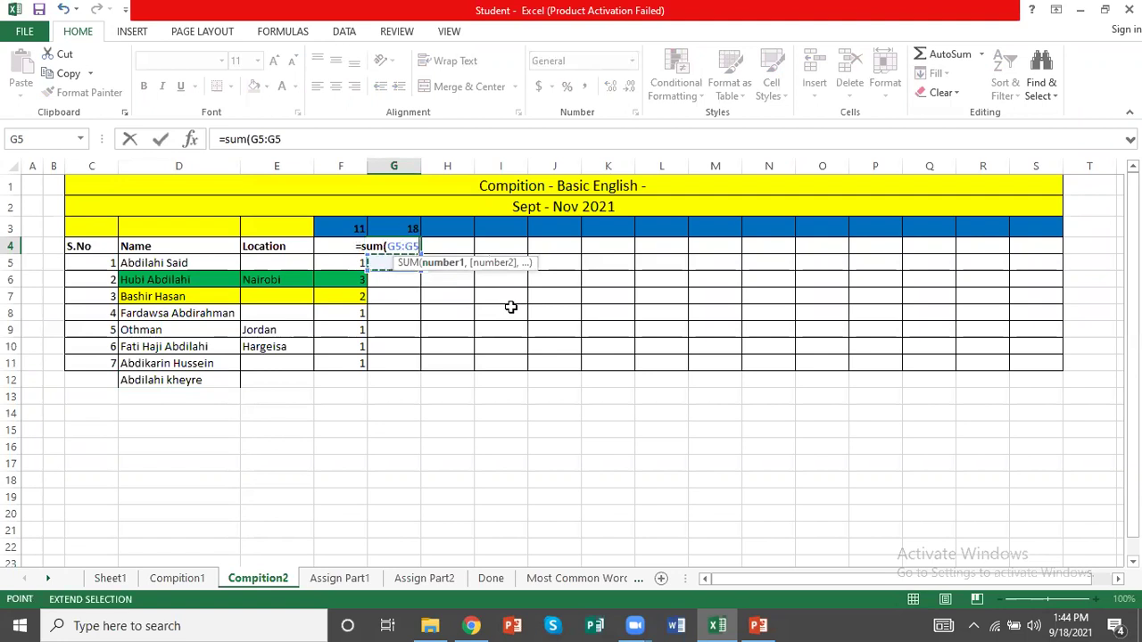
pyautogui.write('00)')
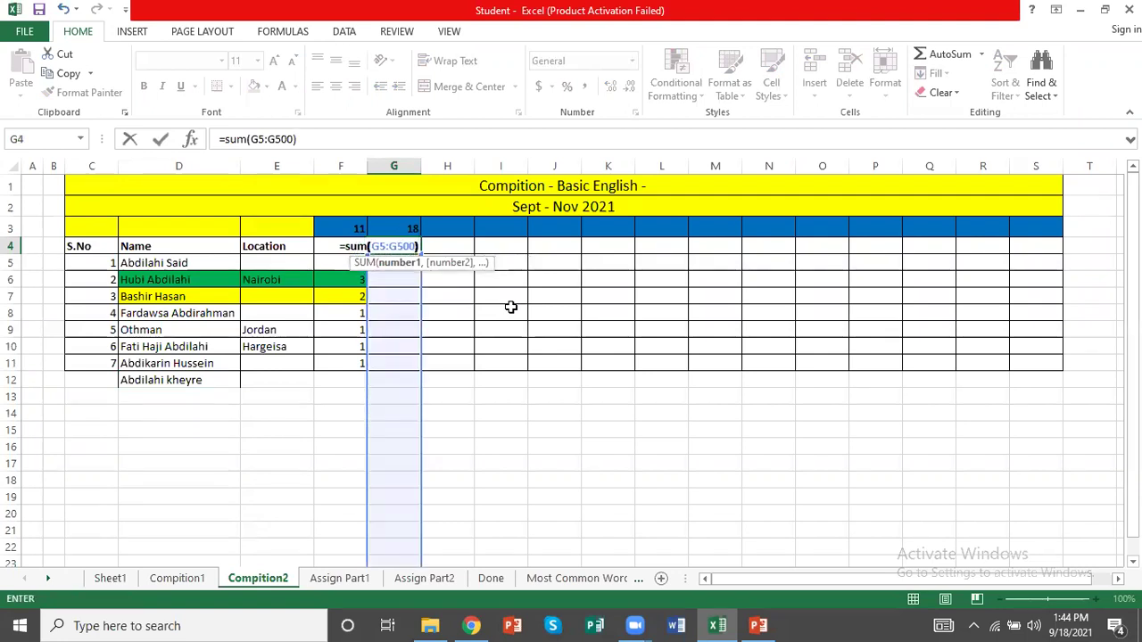
pyautogui.press('Return')
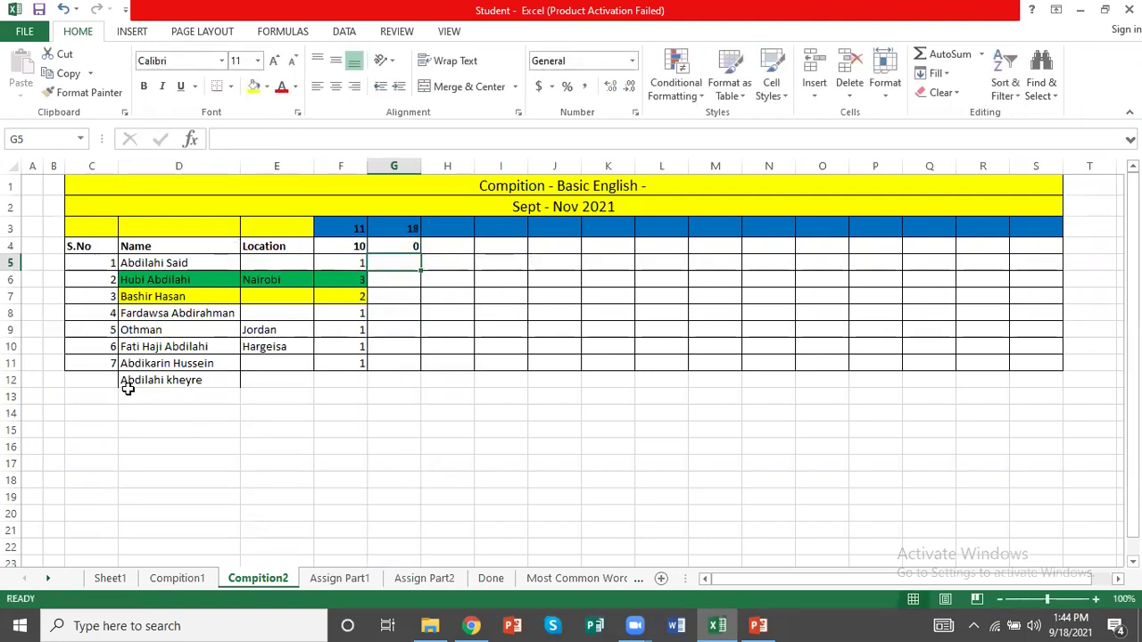
# Give the row 12 participant a date 18 score of 1 in G12
pyautogui.click(407, 382)
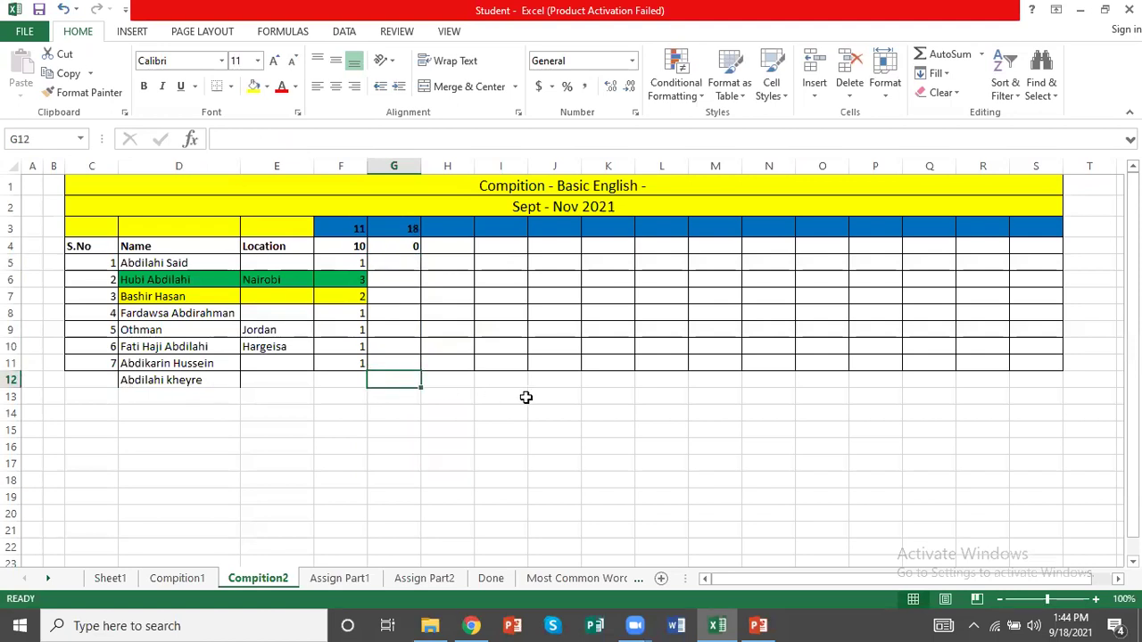
pyautogui.write('1')
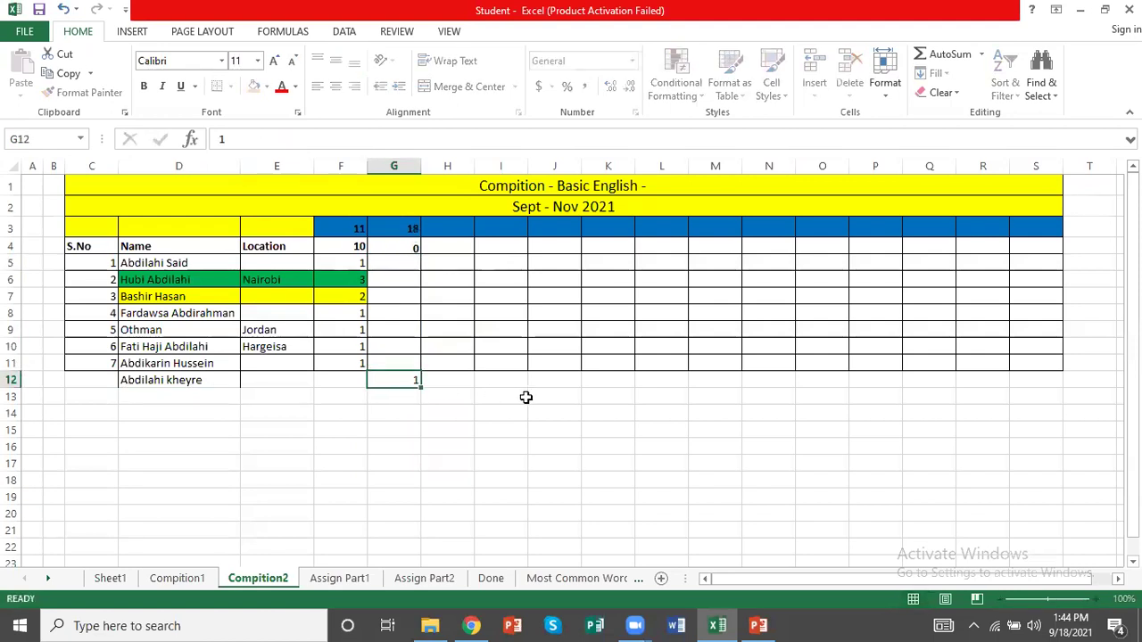
pyautogui.press('Return')
pyautogui.click(166, 400)
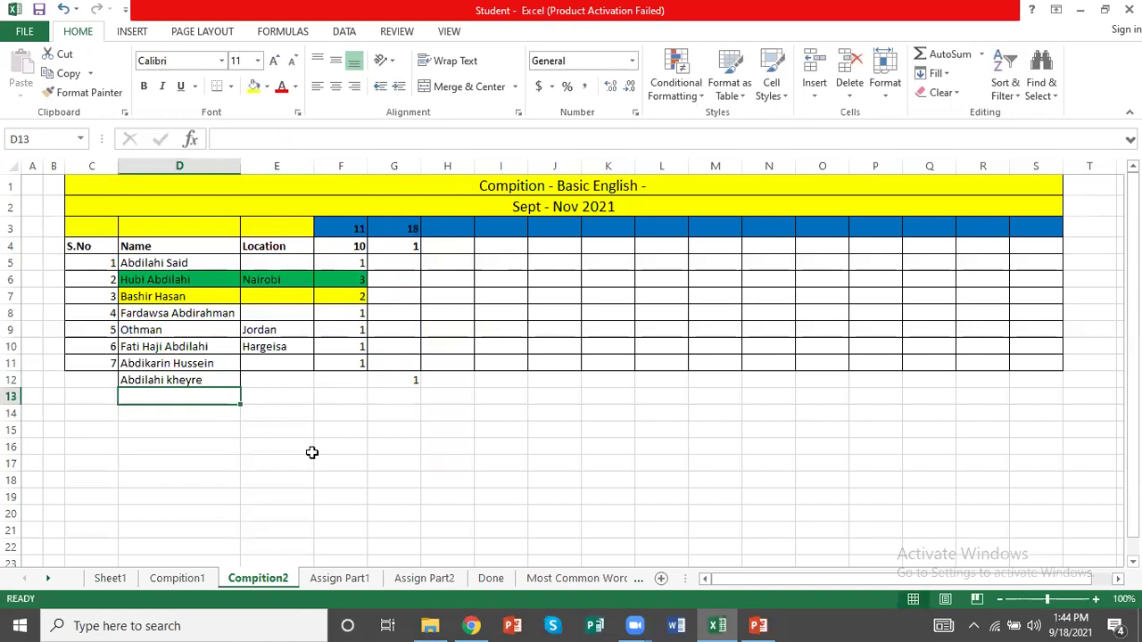
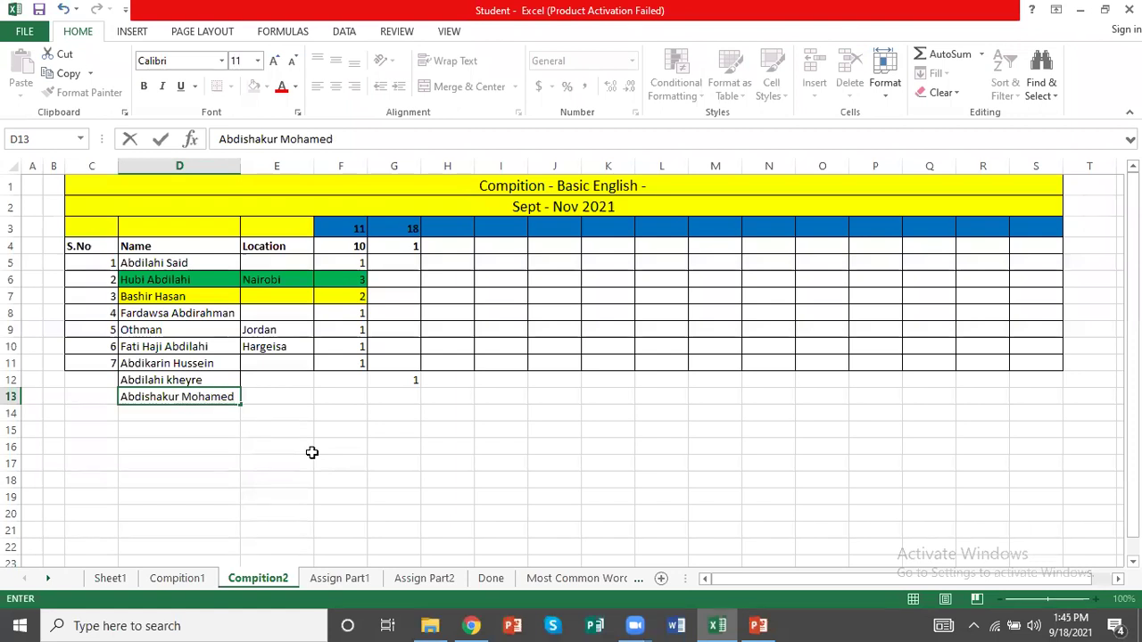
# Add a second participant's name in D13, with 0 in F12 and F13 and a date 18 score of 3
pyautogui.press('Tab')
pyautogui.press('Tab')
pyautogui.press('Tab')
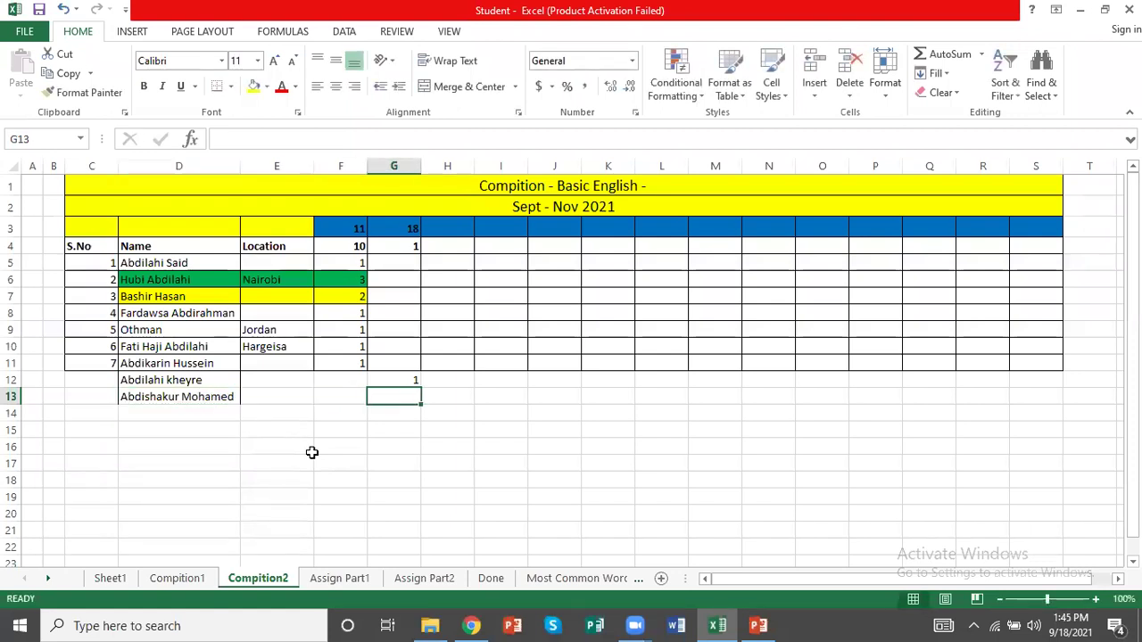
pyautogui.press('Left')
pyautogui.write('0')
pyautogui.press('Up')
pyautogui.write('0')
pyautogui.press('Down')
pyautogui.press('Tab')
pyautogui.write('3')
pyautogui.press('Return')
pyautogui.press('Up')
# Set the date 18 scores to 1 in G6, 2 in G12 and 4 in G13
pyautogui.click(154, 276)
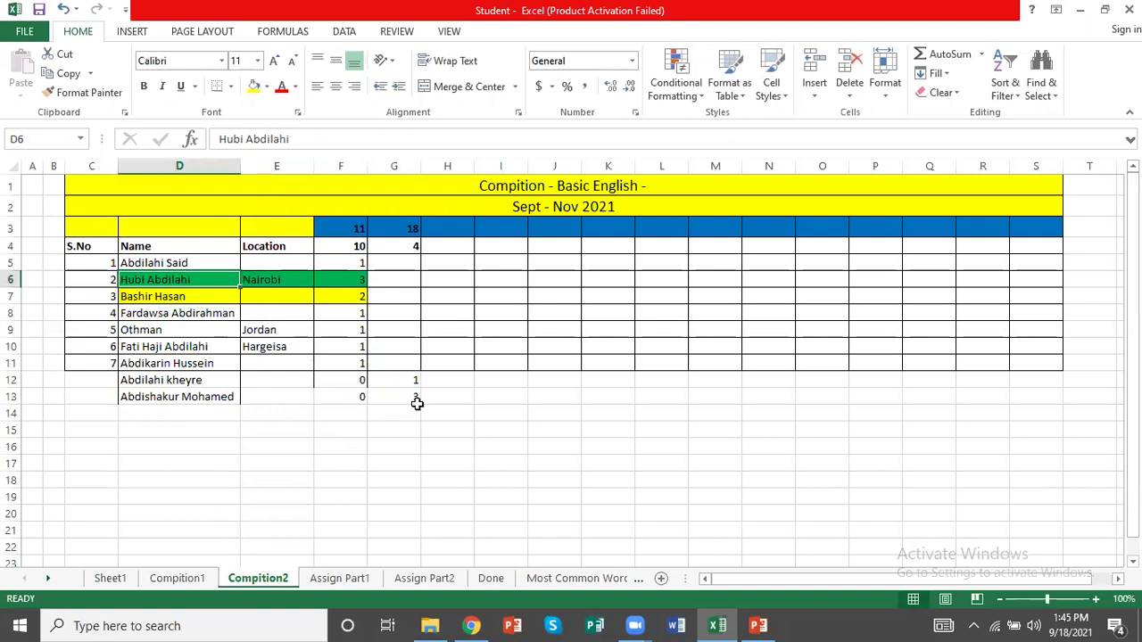
pyautogui.press('Right')
pyautogui.press('Right')
pyautogui.press('Right')
pyautogui.write('1')
pyautogui.press('Return')
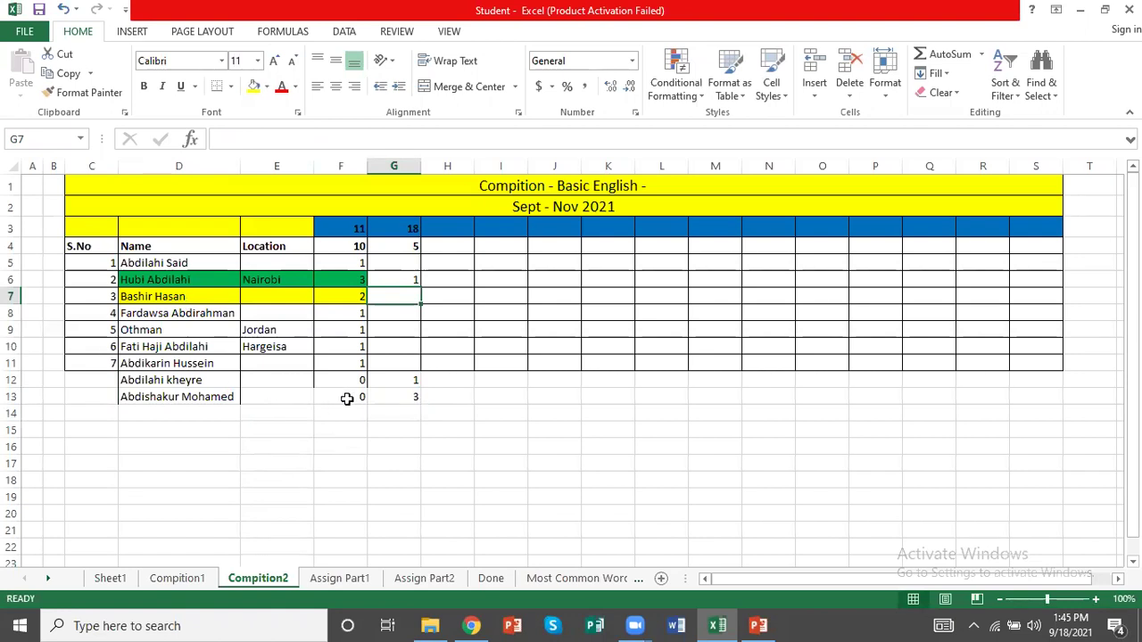
pyautogui.click(397, 381)
pyautogui.write('2')
pyautogui.press('Return')
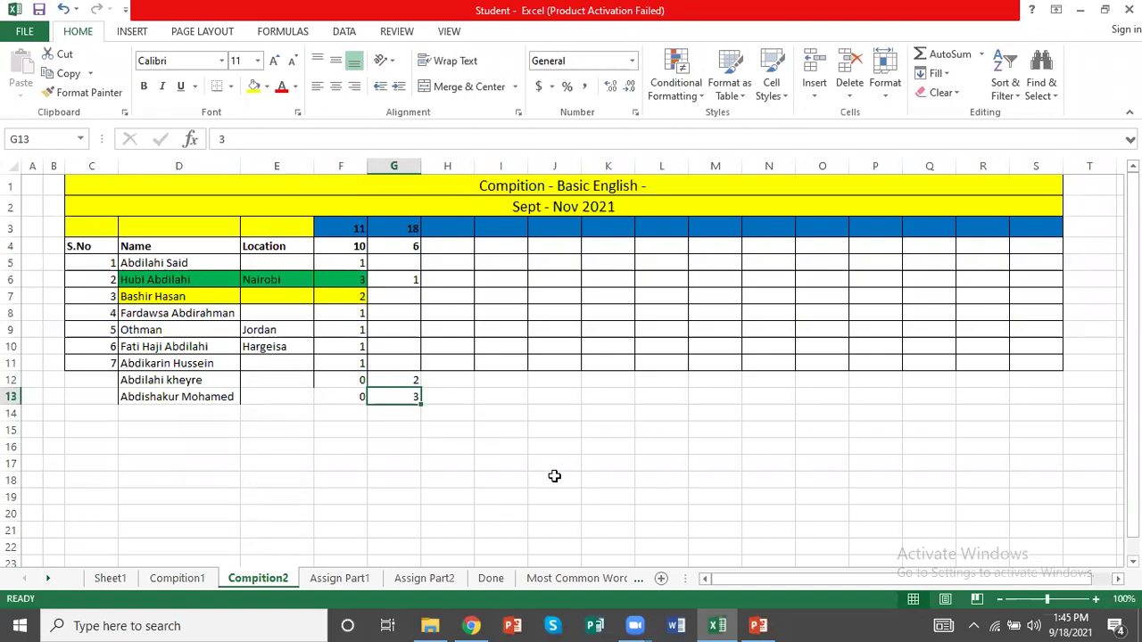
pyautogui.write('4')
pyautogui.press('Return')
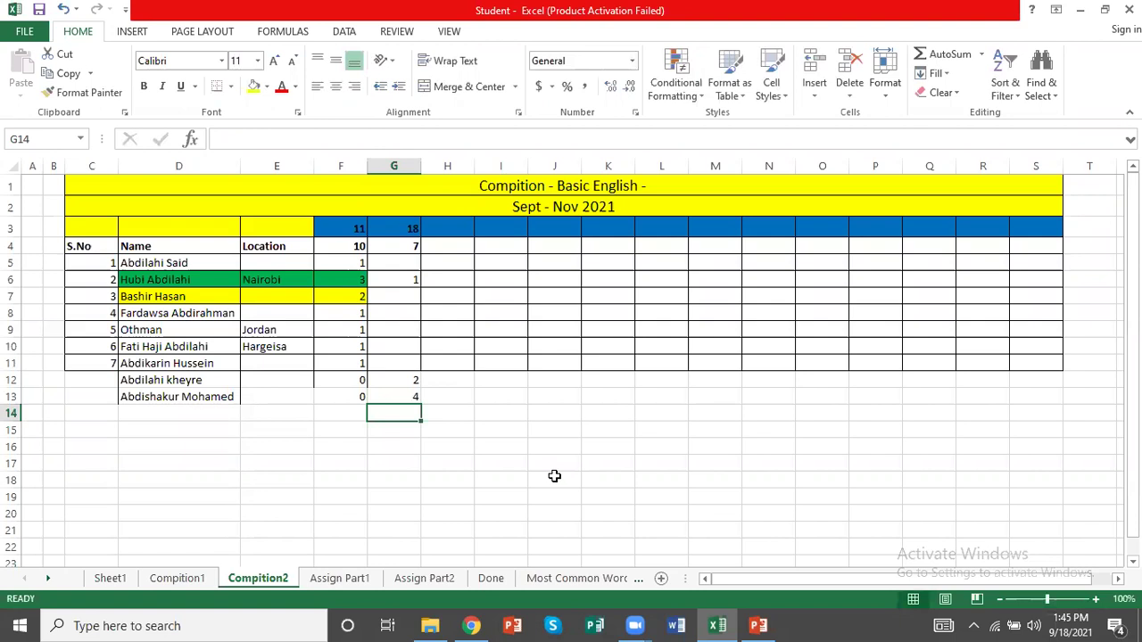
# Add a third participant's name in row 14 with a date 18 score of 1
pyautogui.press('Left')
pyautogui.press('Left')
pyautogui.press('Left')
pyautogui.write('Hus')
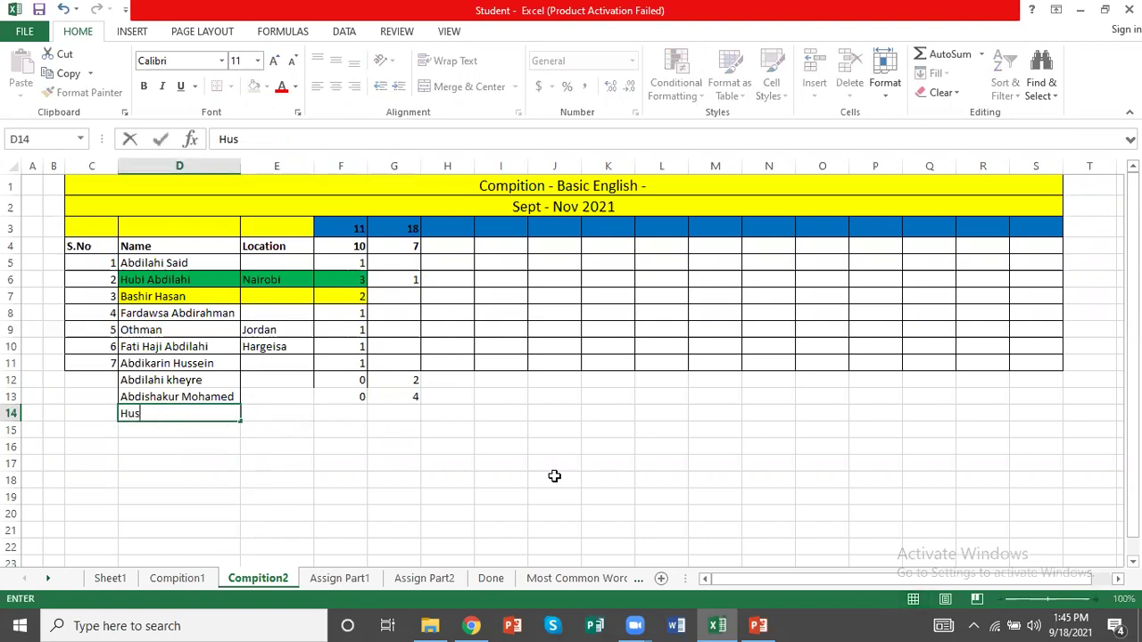
pyautogui.write('ni')
pyautogui.press('Right')
pyautogui.press('Right')
pyautogui.press('Right')
pyautogui.write('1')
pyautogui.press('Return')
pyautogui.press('Up')
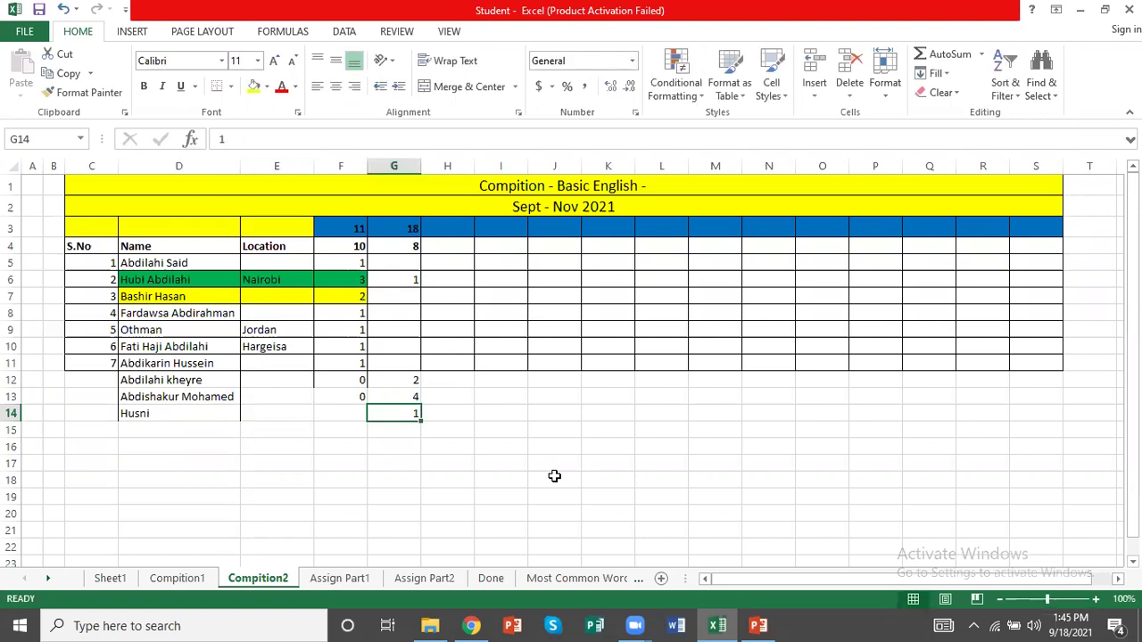
# Raise the date 18 scores to 3 in G12 and 2 in G6
pyautogui.click(399, 376)
pyautogui.write('3')
pyautogui.press('Return')
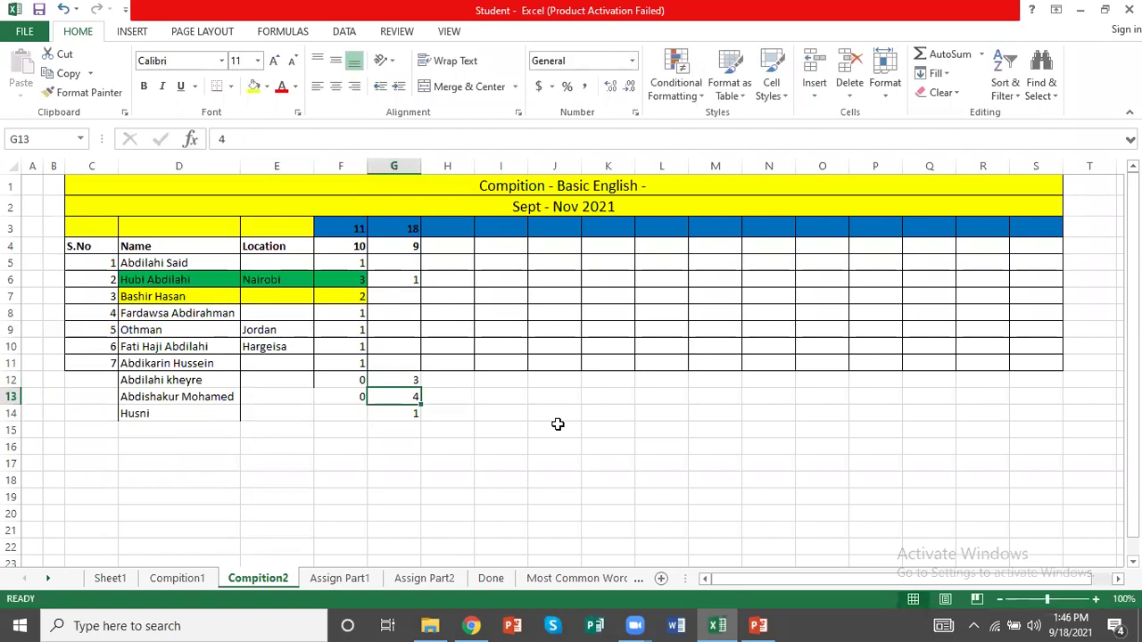
pyautogui.click(417, 278)
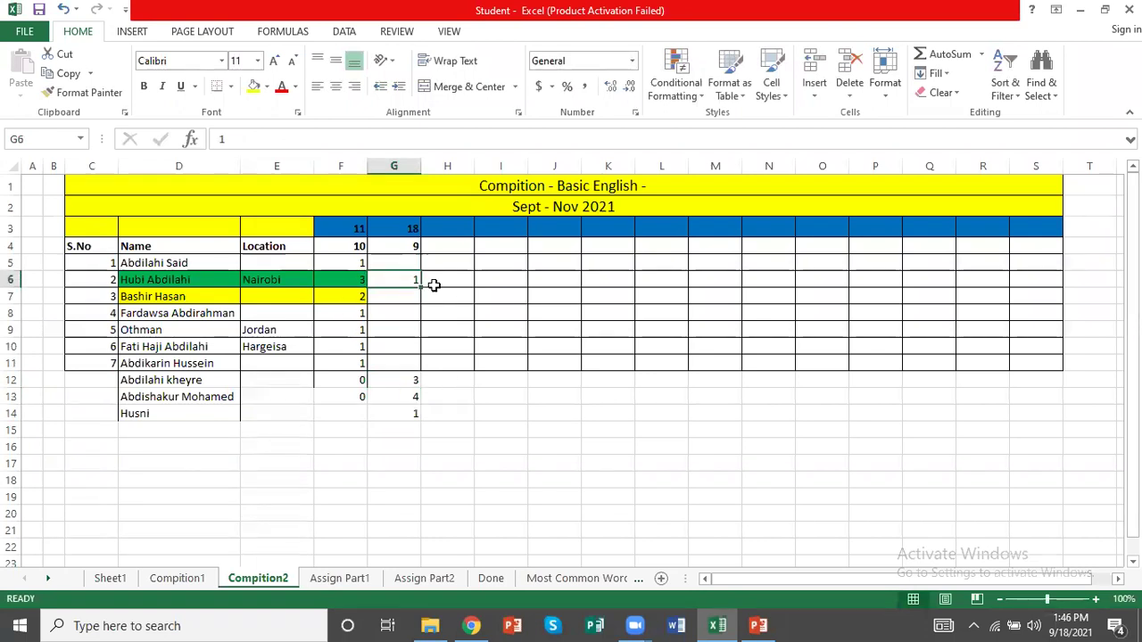
pyautogui.write('2')
pyautogui.press('Return')
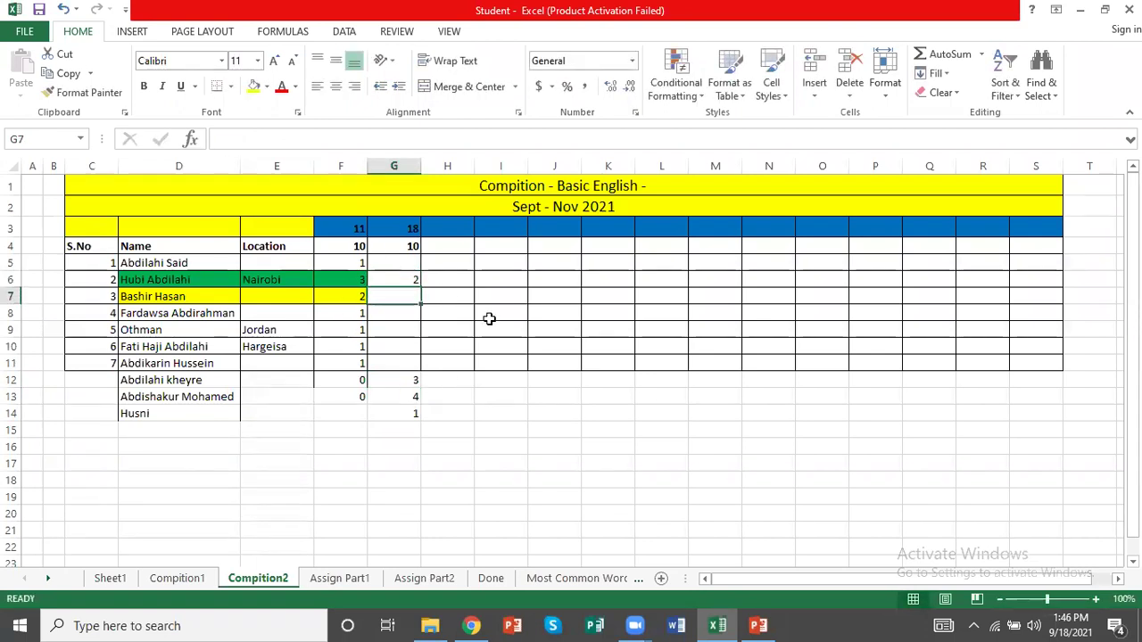
# Apply All Borders to the score table D4:S14
pyautogui.moveTo(1026, 416); pyautogui.dragTo(142, 250)
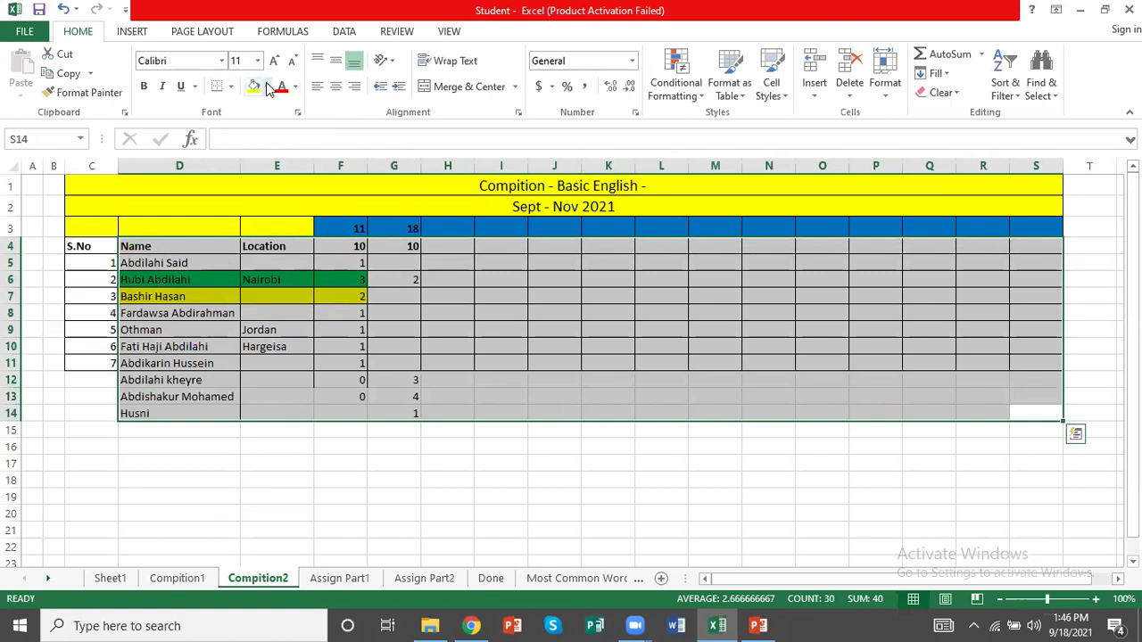
pyautogui.click(231, 86)
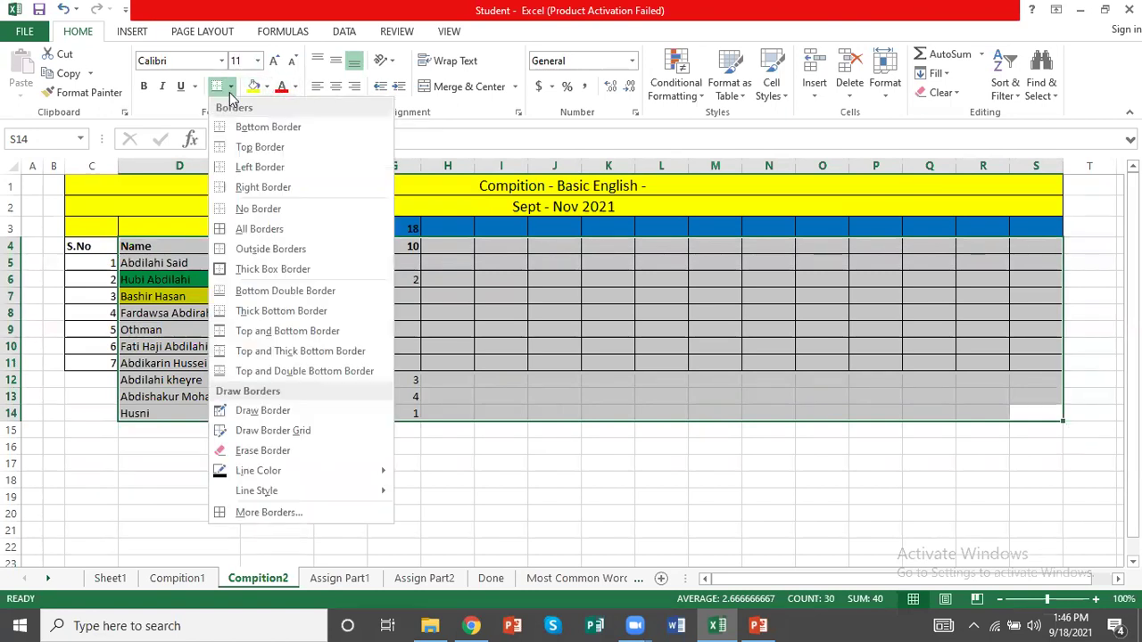
pyautogui.click(243, 229)
# Fill the S.No column down to row 14 with serial numbers 8, 9 and 10
pyautogui.moveTo(87, 266); pyautogui.dragTo(120, 419)
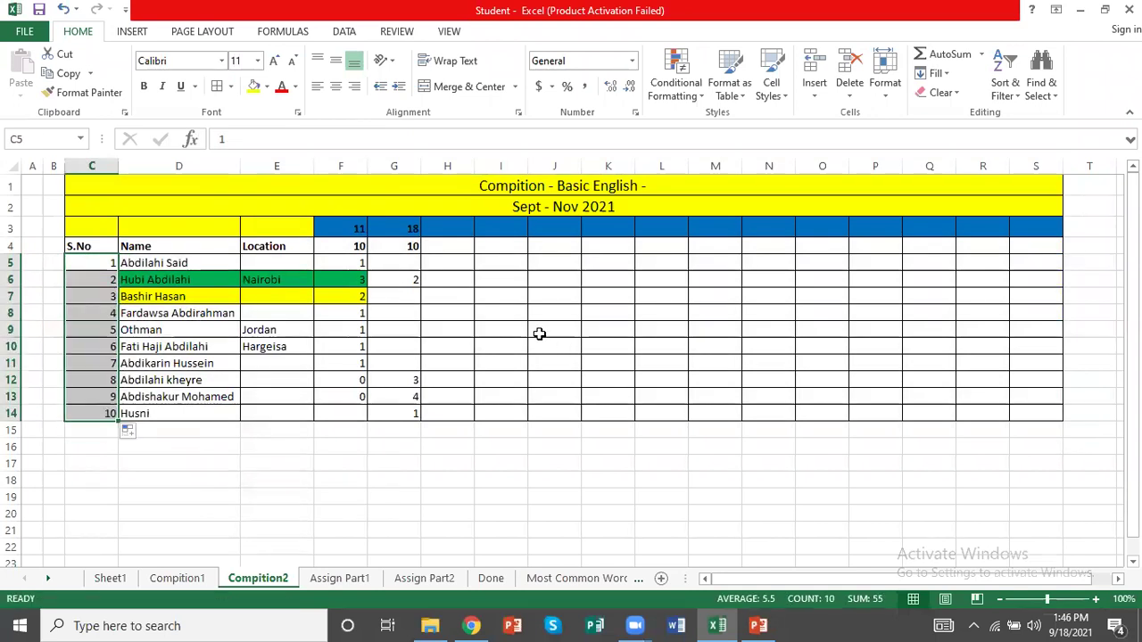
pyautogui.click(274, 427)
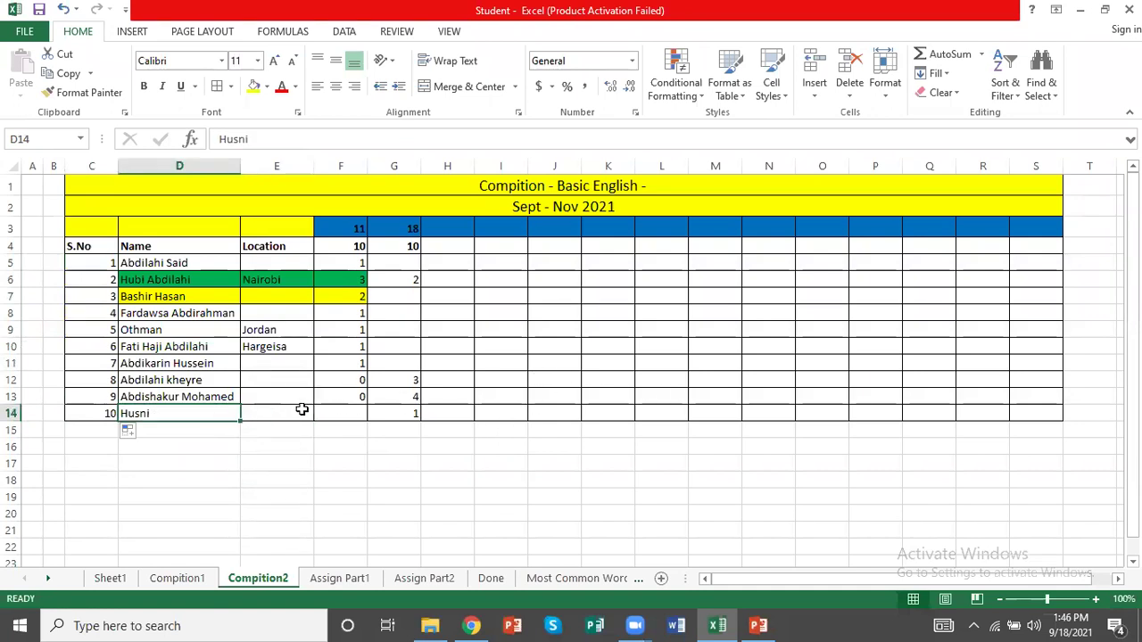
pyautogui.click(482, 459)
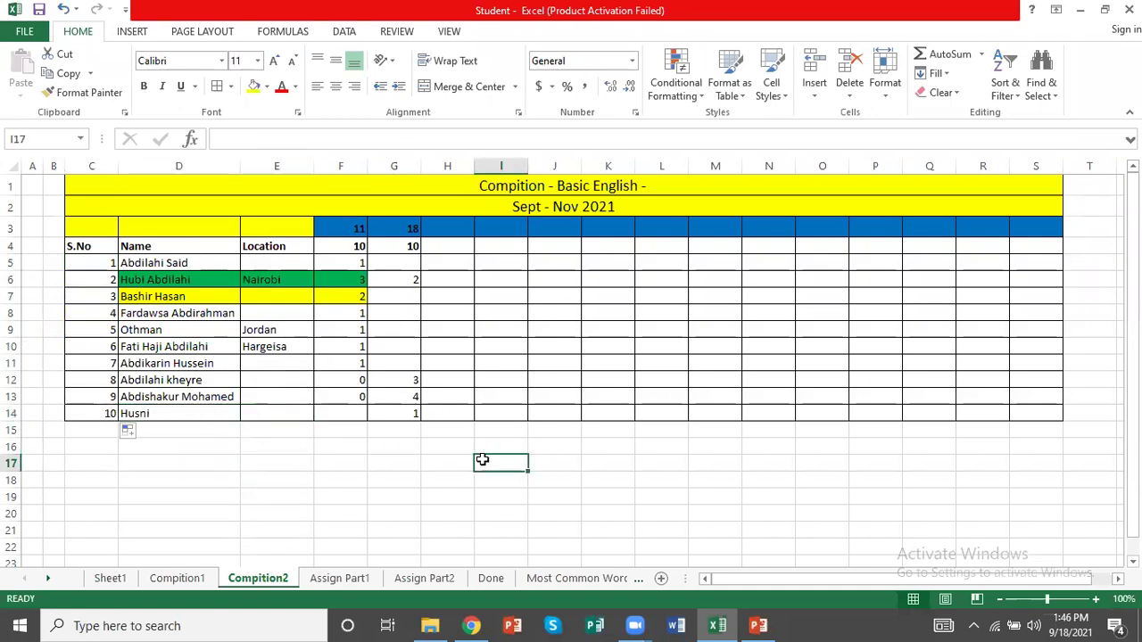
# Save the workbook with Ctrl+S, then enter 0 in each empty date 18 cell from G5 to G11
pyautogui.hotkey('ctrl', 's')
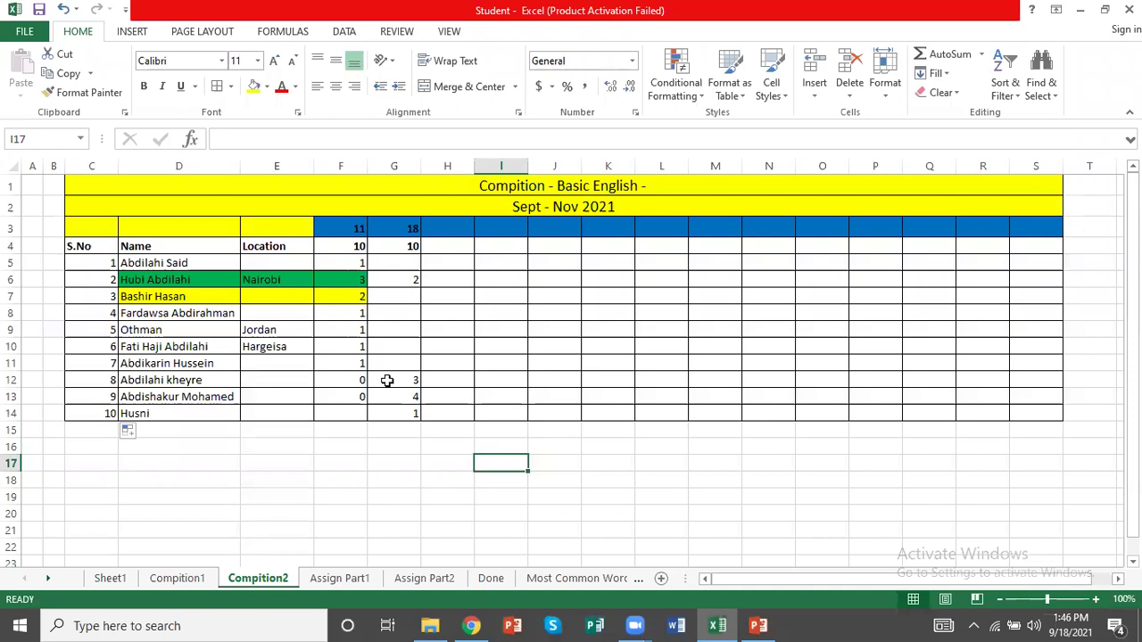
pyautogui.click(409, 267)
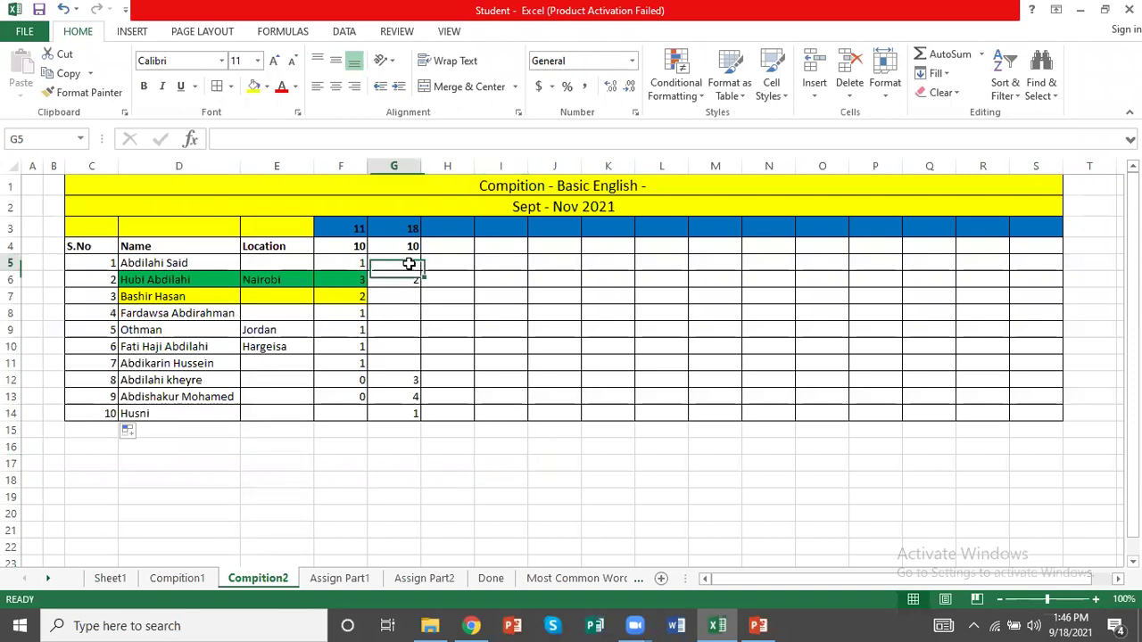
pyautogui.write('0')
pyautogui.press('Return')
pyautogui.press('Return')
pyautogui.write('0')
pyautogui.press('Return')
pyautogui.write('0')
pyautogui.press('Return')
pyautogui.write('0')
pyautogui.press('Return')
pyautogui.write('0')
pyautogui.press('Return')
pyautogui.write('0')
pyautogui.press('Return')
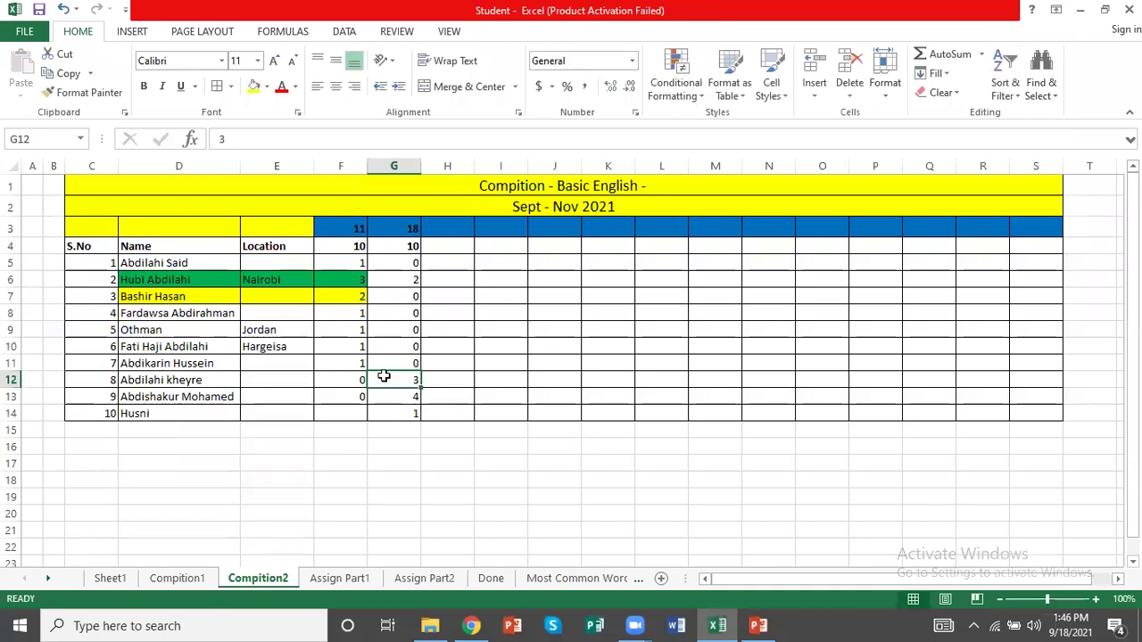
# Fill D6:G6 green and set D7:G7 to No Fill to remove its yellow
pyautogui.moveTo(366, 279); pyautogui.dragTo(178, 276)
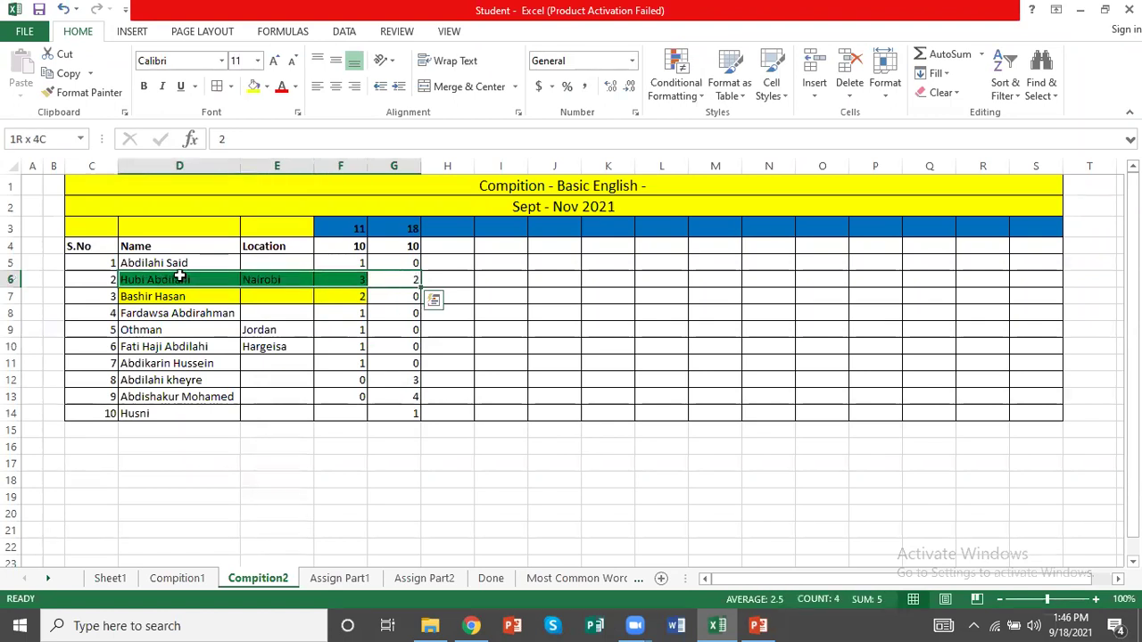
pyautogui.click(266, 87)
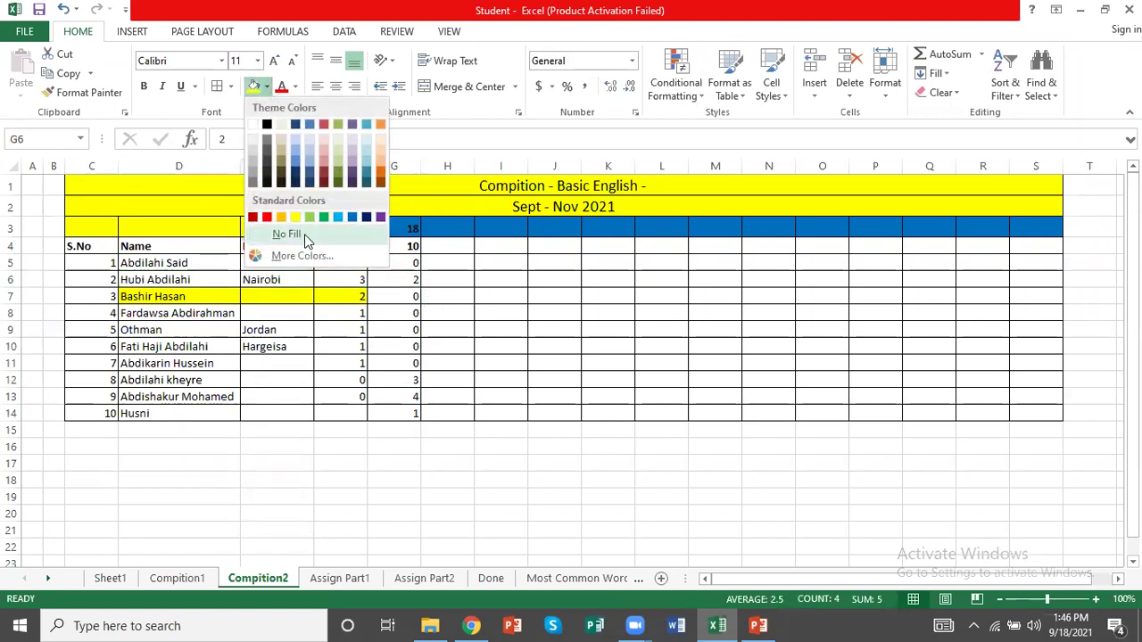
pyautogui.click(323, 222)
pyautogui.moveTo(384, 298); pyautogui.dragTo(191, 295)
pyautogui.click(266, 87)
pyautogui.click(281, 231)
# Fill the leader rows D13:G13 and D12:G12 green
pyautogui.moveTo(395, 399); pyautogui.dragTo(188, 401)
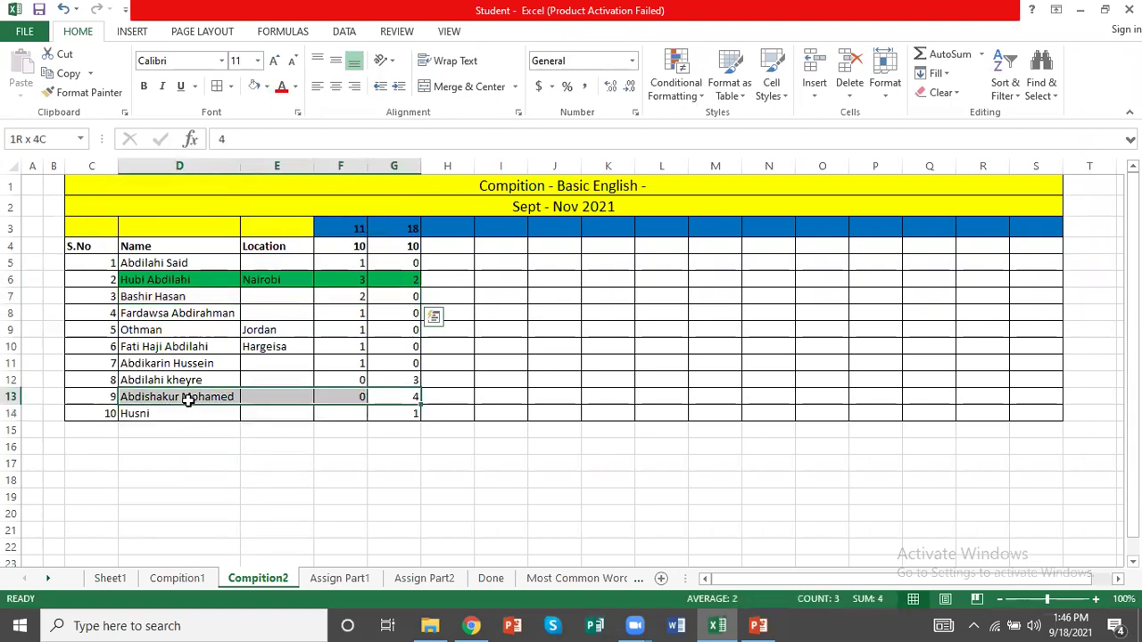
pyautogui.click(266, 87)
pyautogui.click(324, 217)
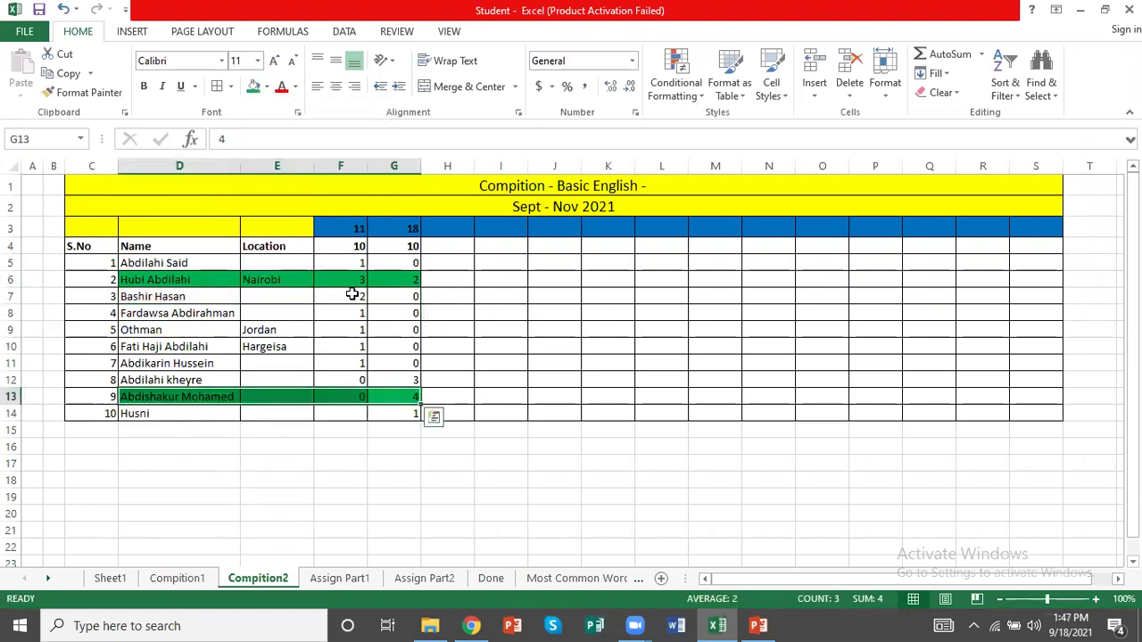
pyautogui.moveTo(410, 380); pyautogui.dragTo(217, 365)
pyautogui.click(223, 380)
pyautogui.moveTo(406, 380); pyautogui.dragTo(224, 378)
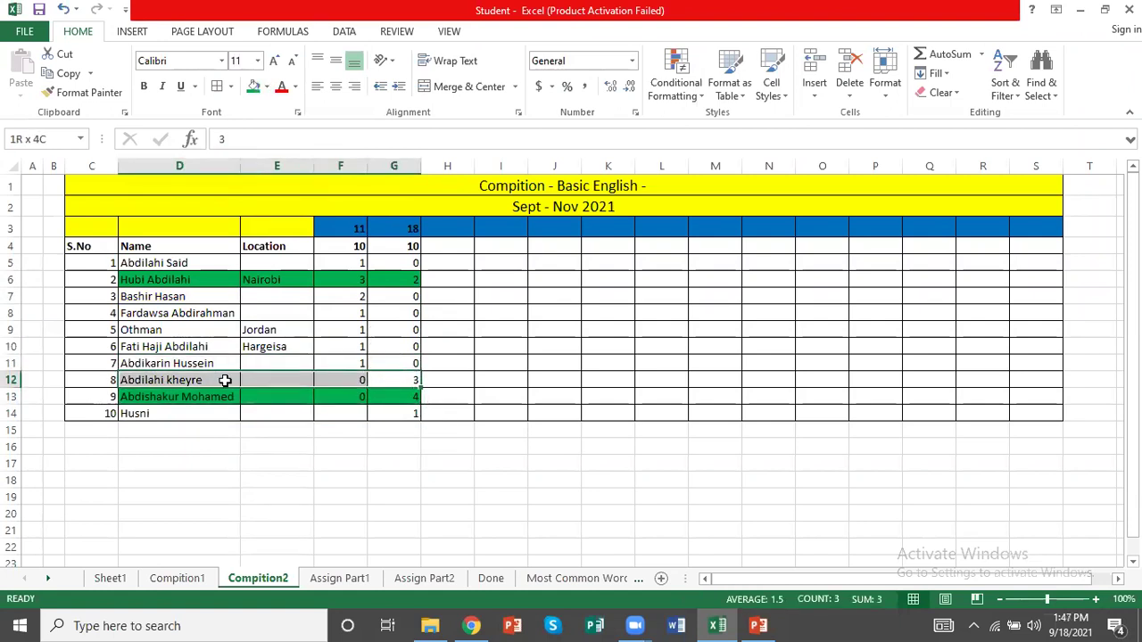
pyautogui.click(253, 86)
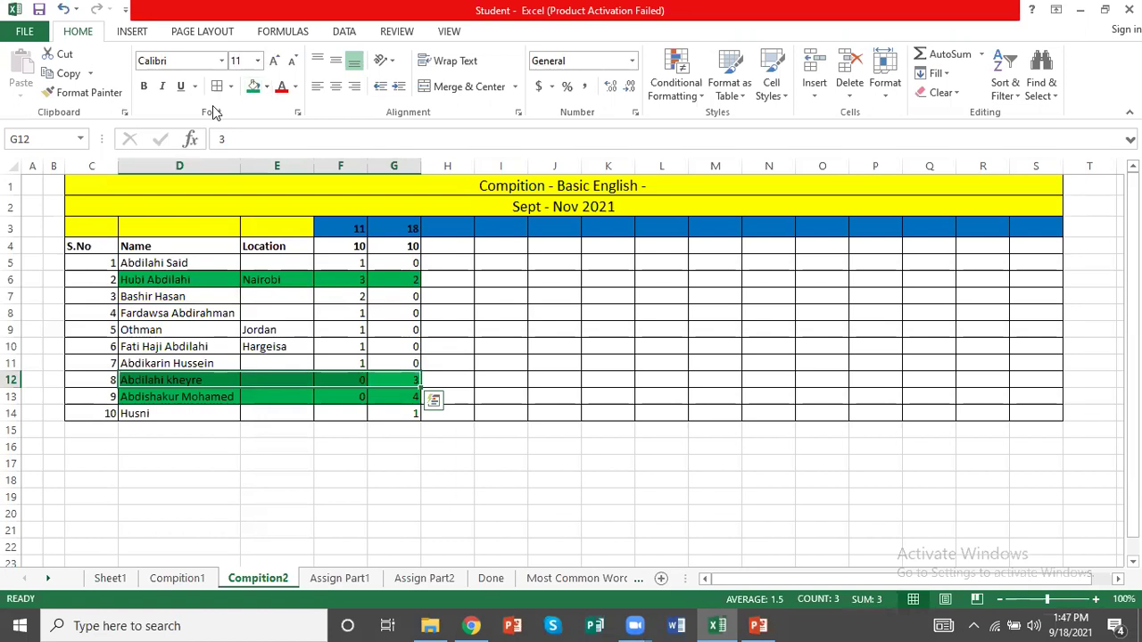
# Save the workbook and select the date 18 column G3:G14
pyautogui.click(510, 347)
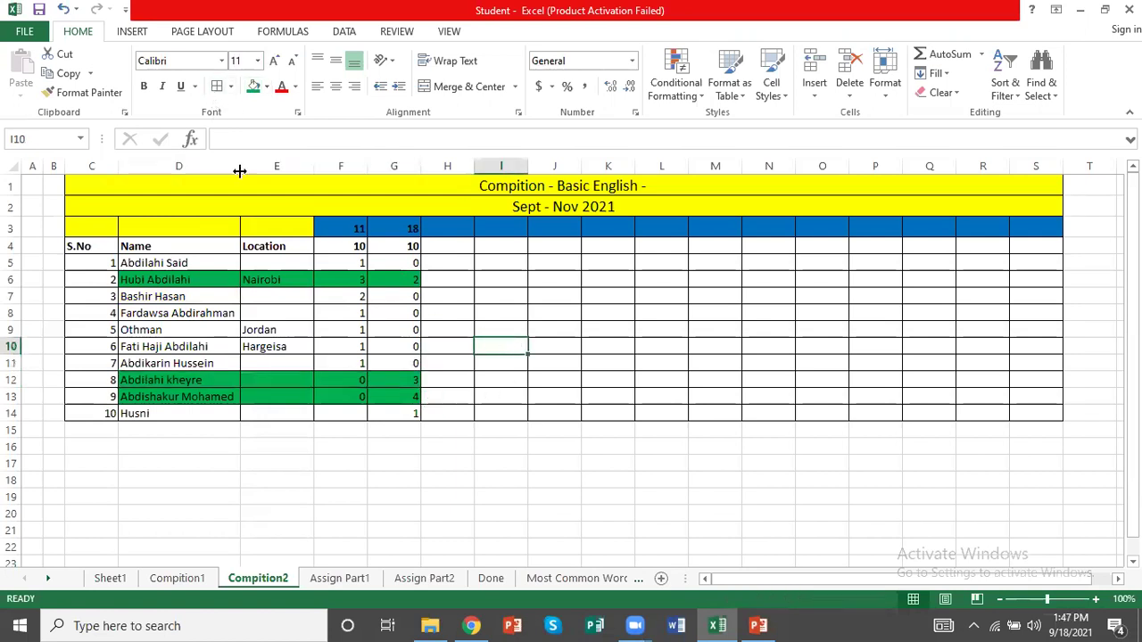
pyautogui.click(40, 8)
pyautogui.click(393, 329)
pyautogui.moveTo(391, 228); pyautogui.dragTo(405, 404)
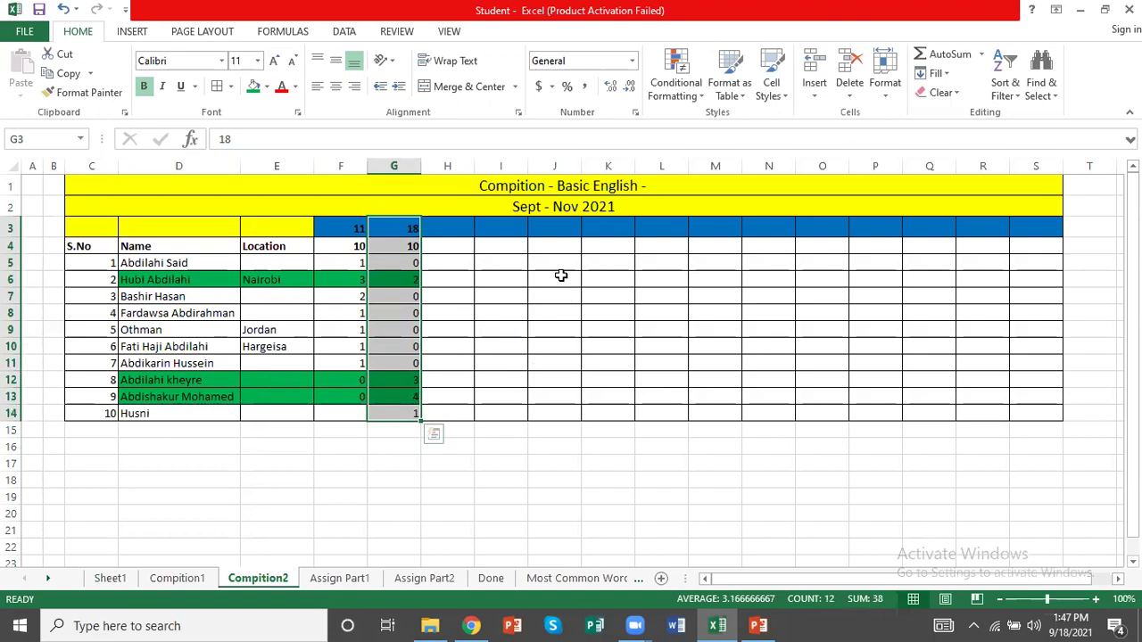